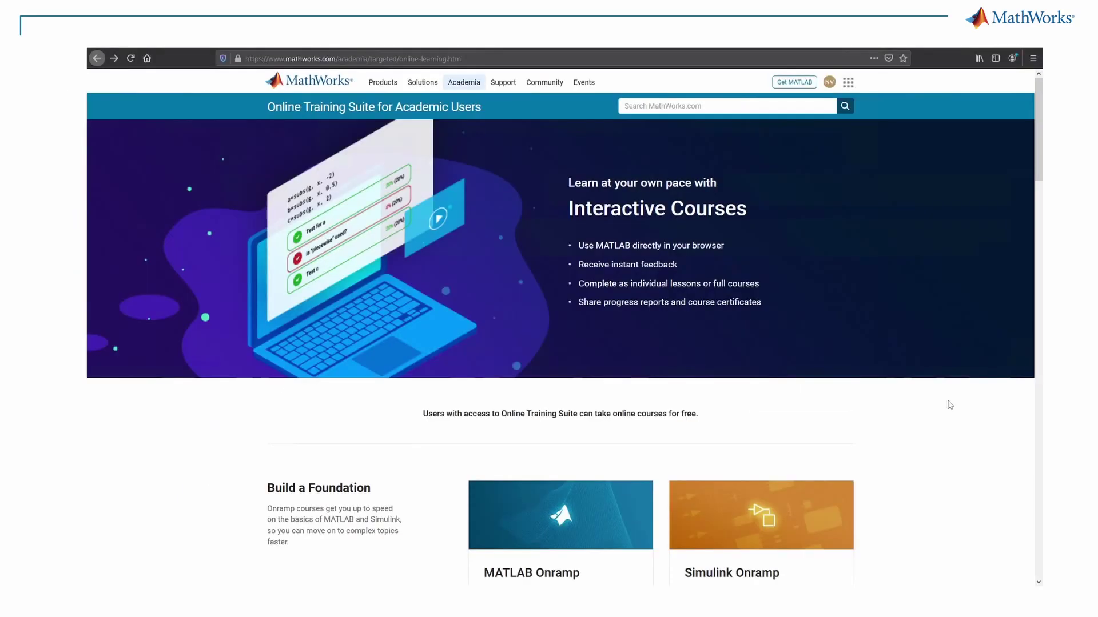
pyautogui.scroll(-3, 949, 404)
pyautogui.scroll(-3, 949, 406)
pyautogui.scroll(-3, 950, 405)
pyautogui.scroll(-3, 949, 404)
pyautogui.scroll(-4, 949, 404)
pyautogui.scroll(-4, 949, 405)
pyautogui.scroll(-3, 948, 400)
pyautogui.scroll(-2, 948, 400)
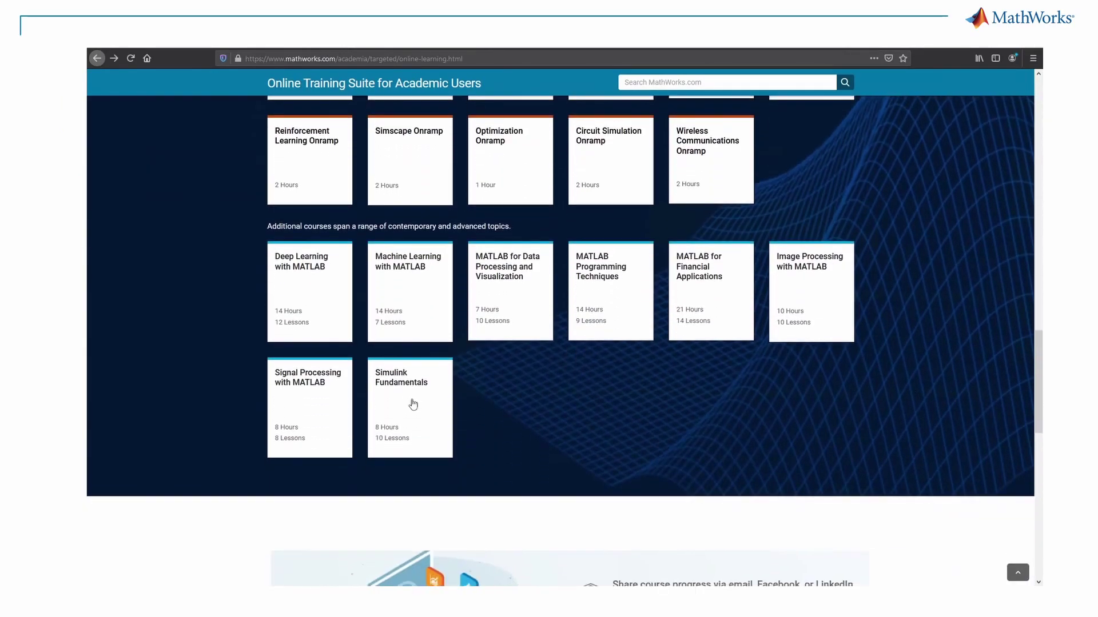
# Open the Simulink Fundamentals card from the Online Training Suite catalogue
pyautogui.click(412, 403)
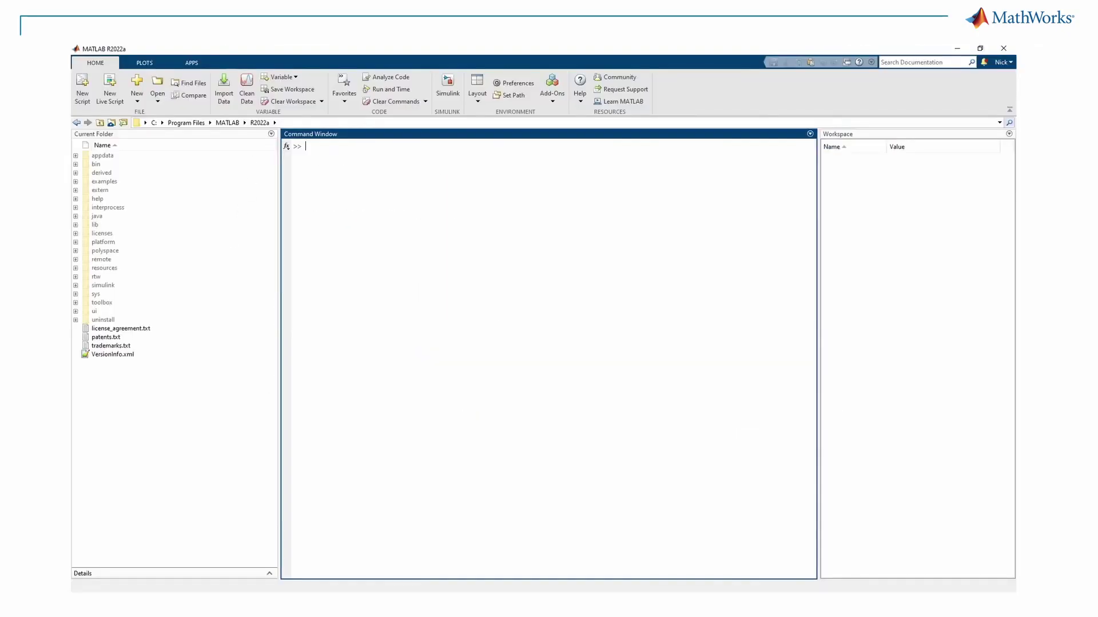
# From the Simulink Start Page's Learn tab, launch the Simulink Fundamentals course
pyautogui.click(448, 87)
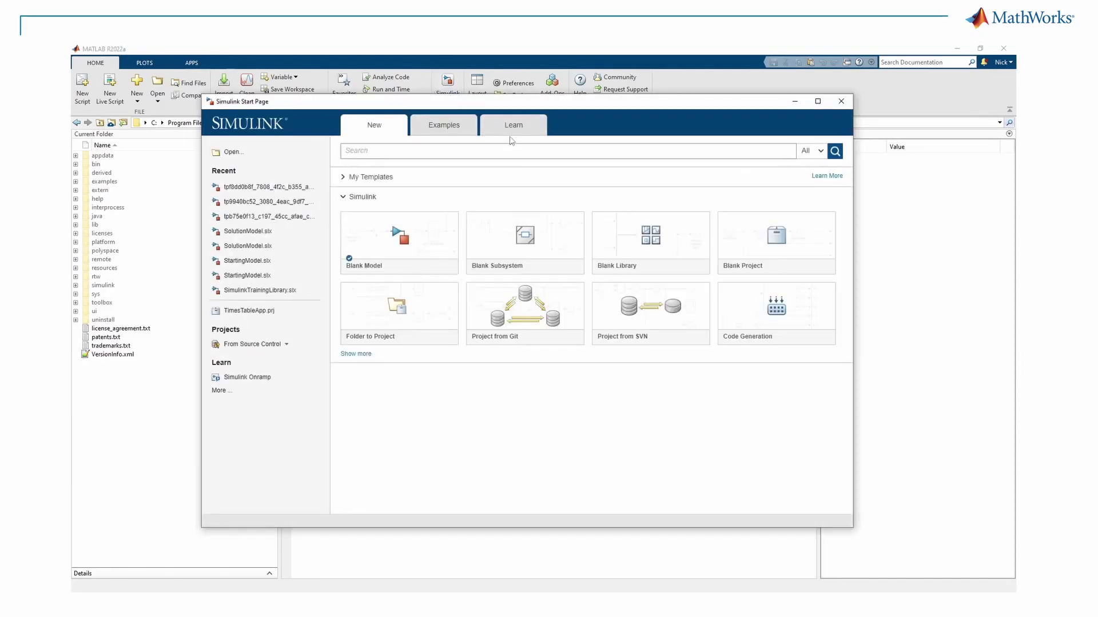
pyautogui.click(513, 125)
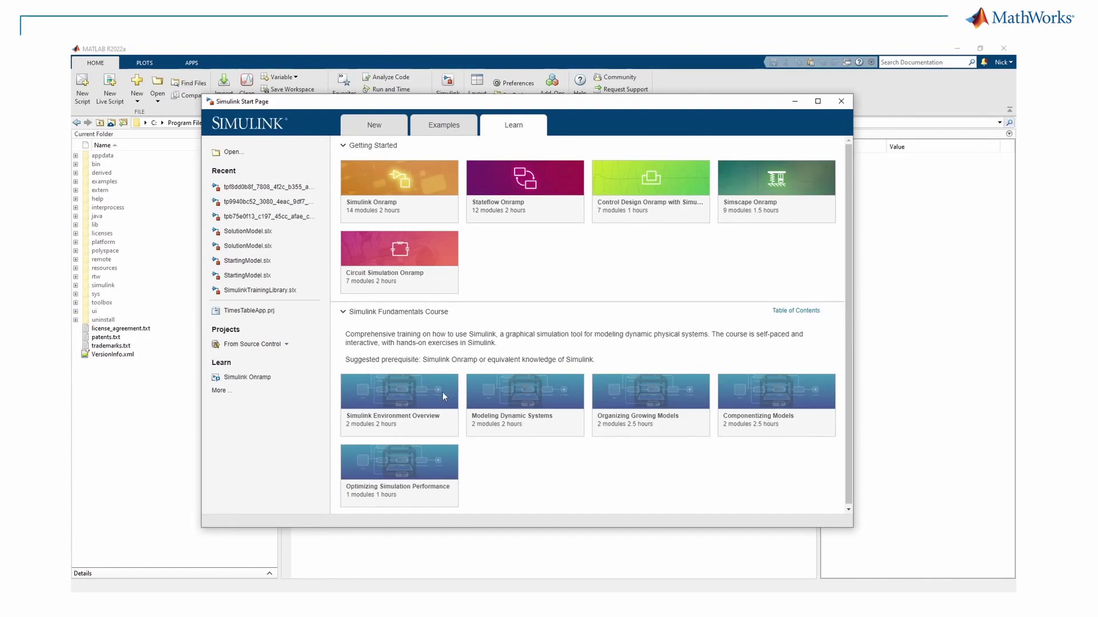
pyautogui.moveTo(399, 399)
pyautogui.click(399, 377)
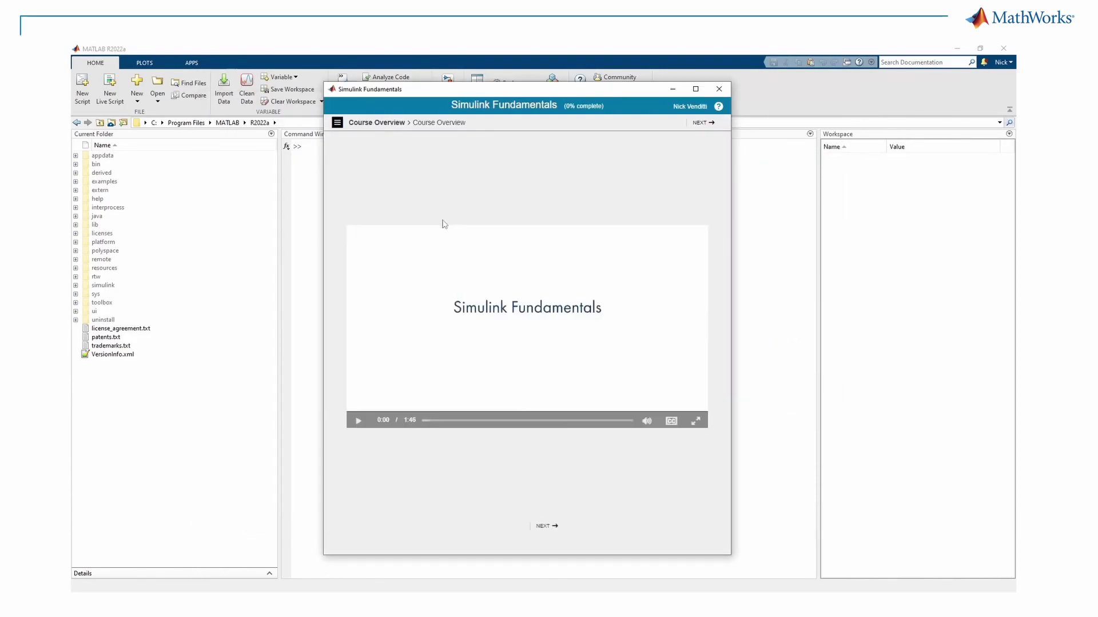
# Open the Lecture under 4.1 Introduction to Discrete Signals in Modeling Discrete Dynamic Systems
pyautogui.click(339, 123)
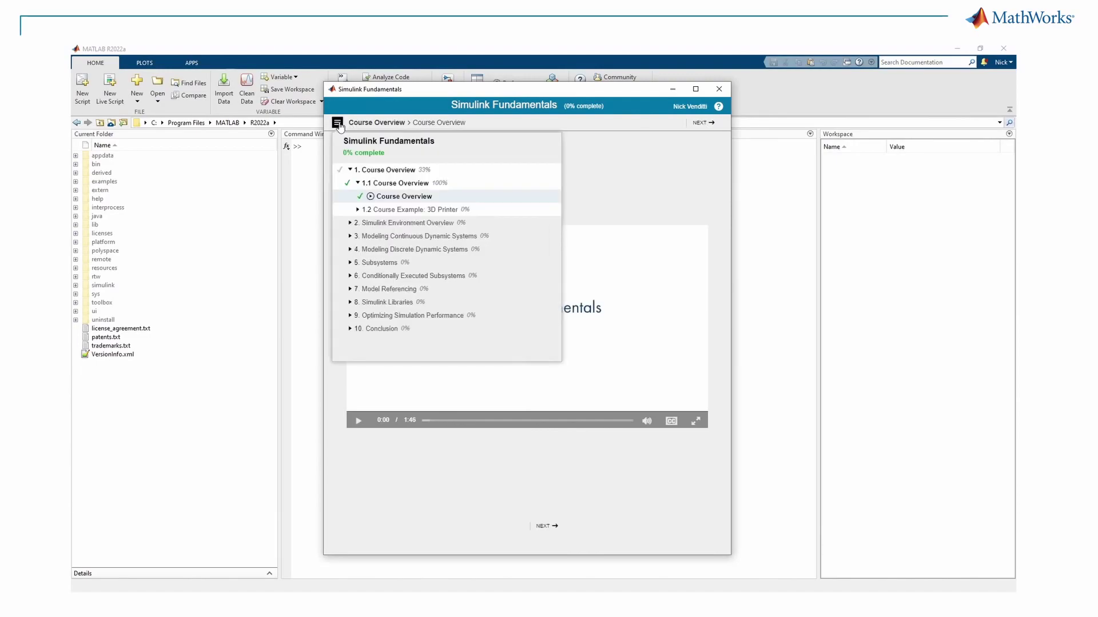
pyautogui.click(359, 210)
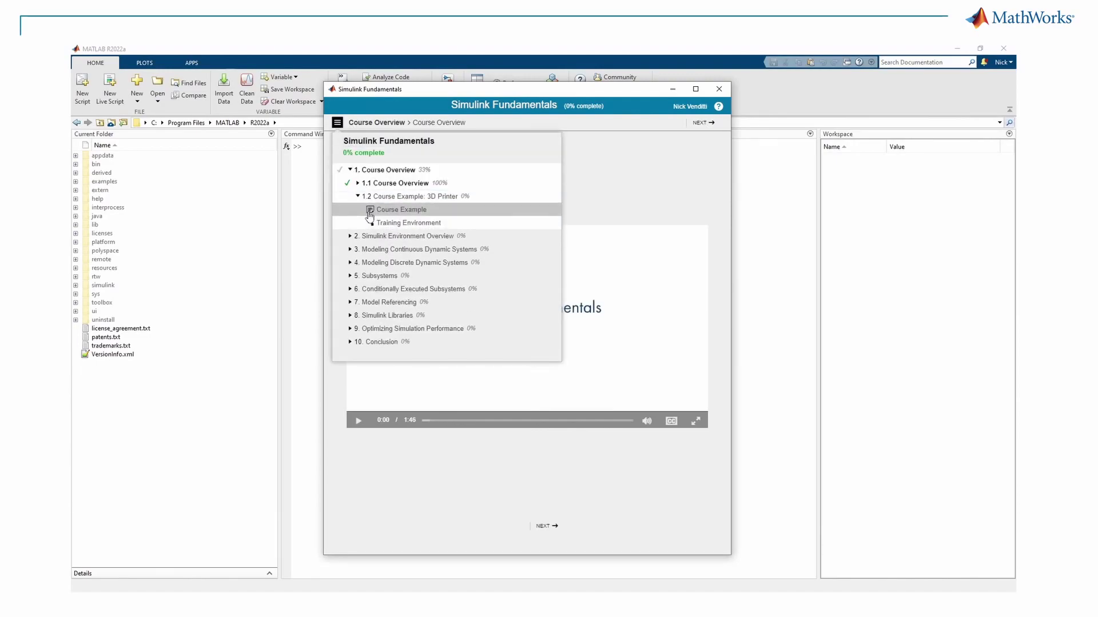
pyautogui.click(352, 263)
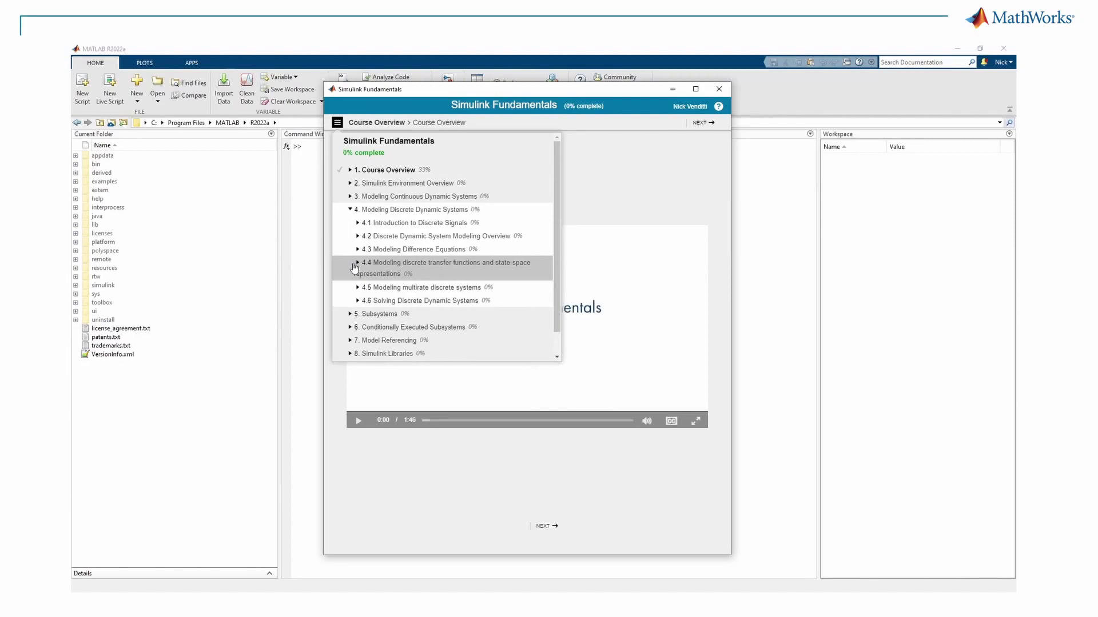
pyautogui.click(373, 225)
pyautogui.click(399, 237)
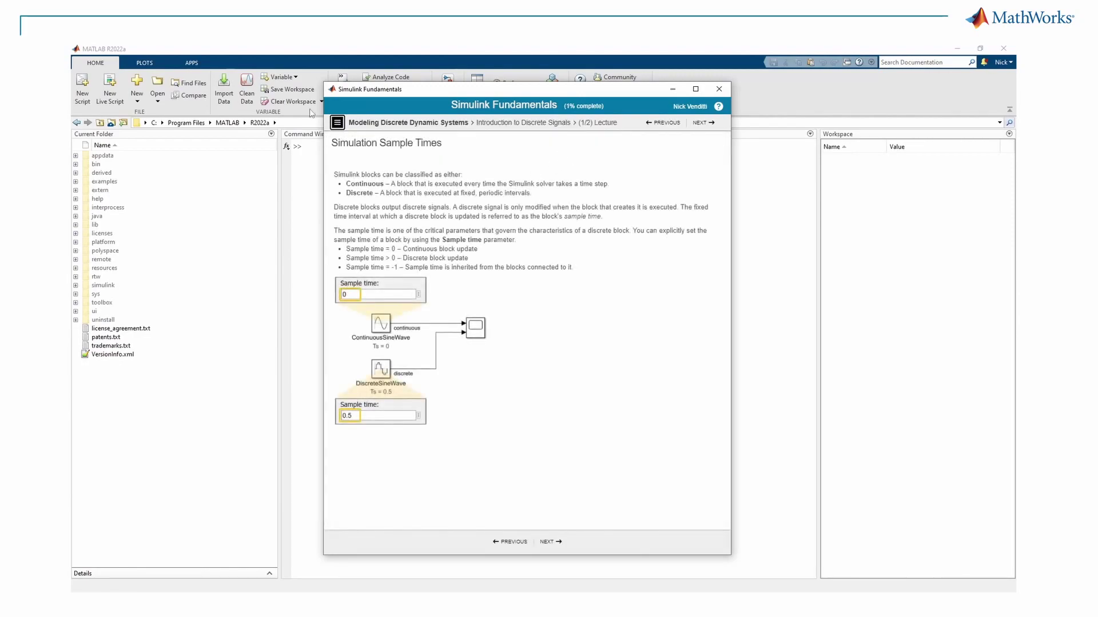